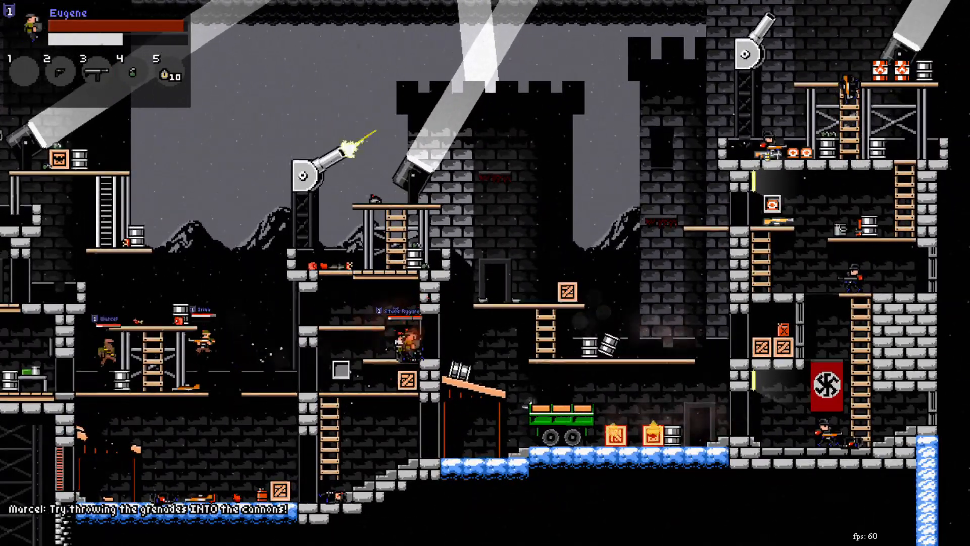
pyautogui.press('3')
pyautogui.press('w')
pyautogui.press('d')
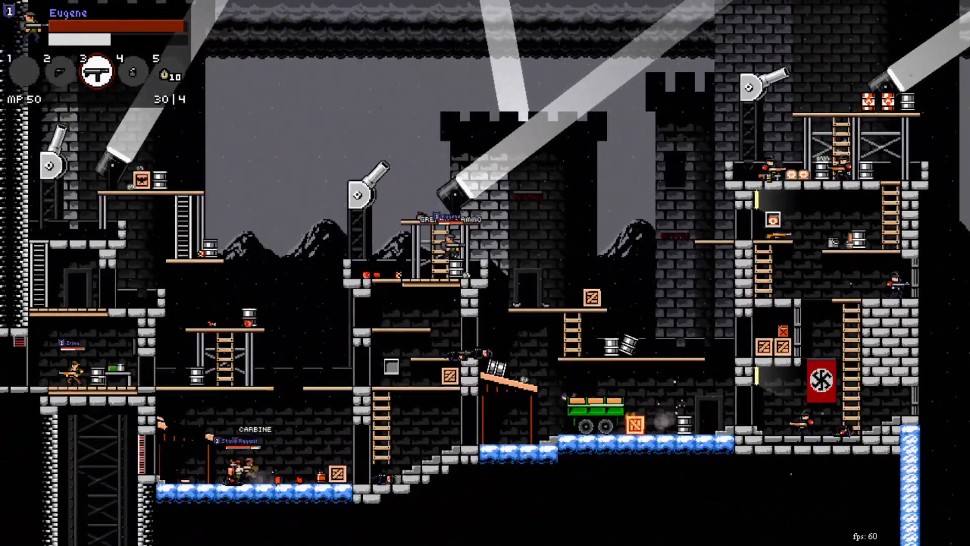
pyautogui.press('w')
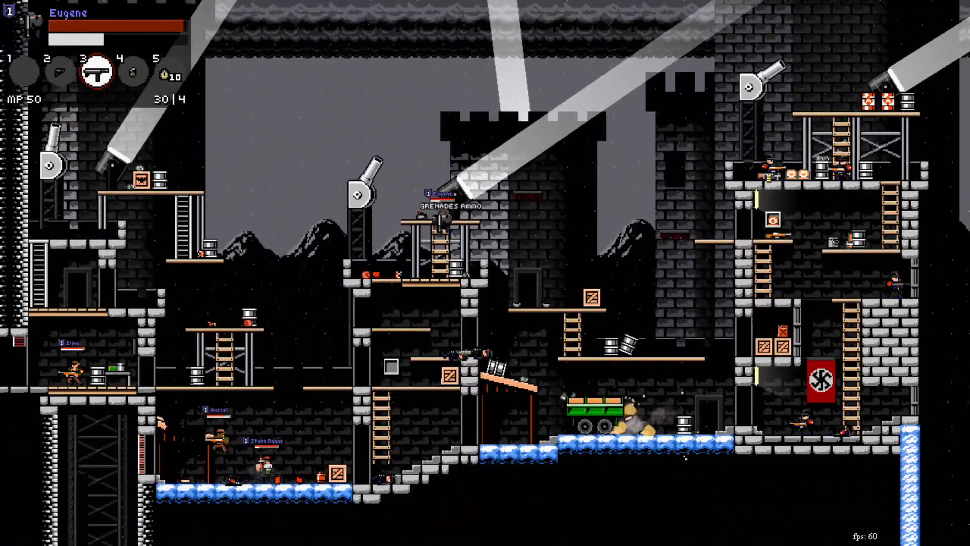
pyautogui.press('4')
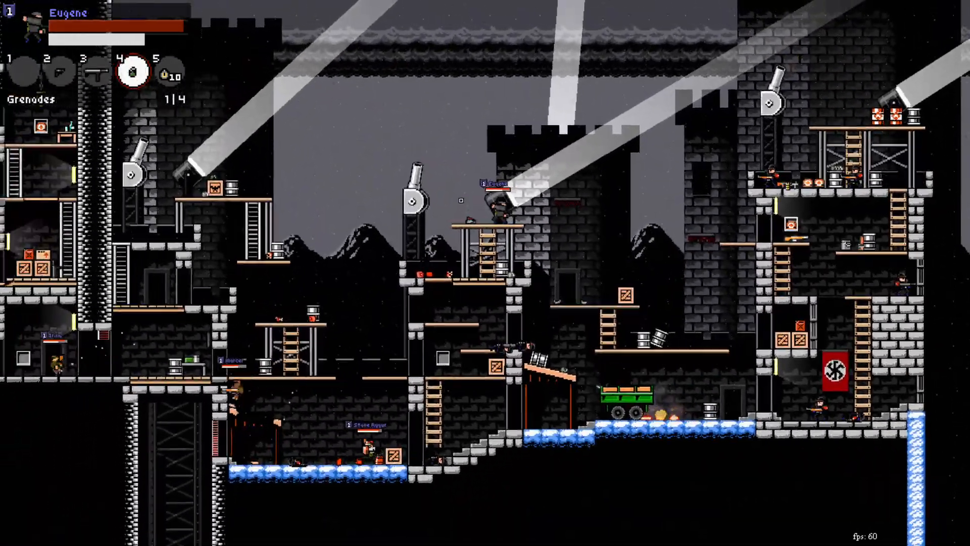
pyautogui.press('d')
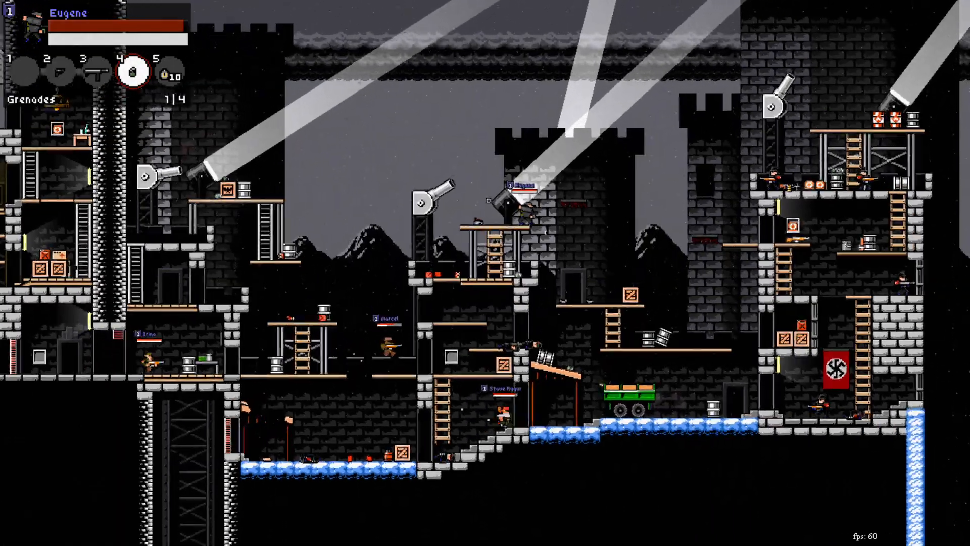
pyautogui.click(723, 143)
pyautogui.press('3')
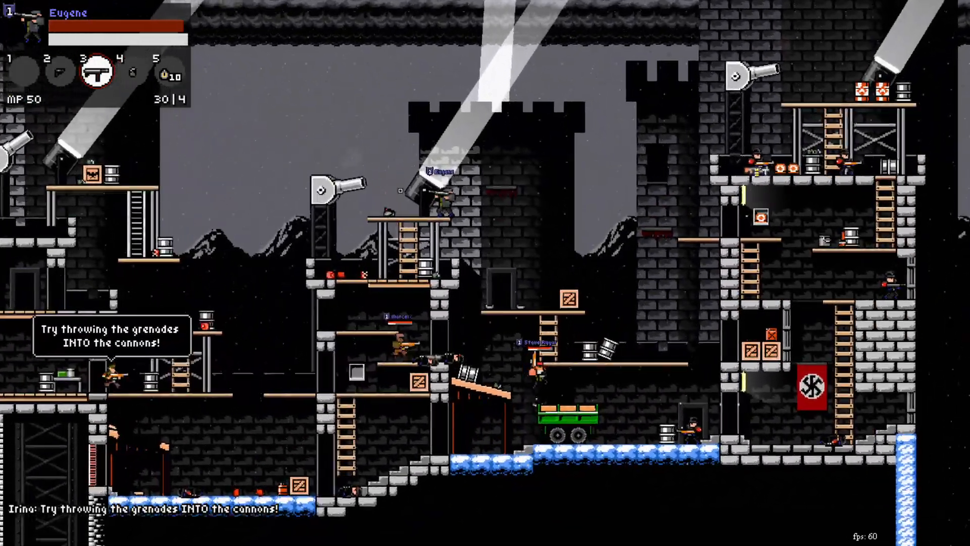
pyautogui.press('a')
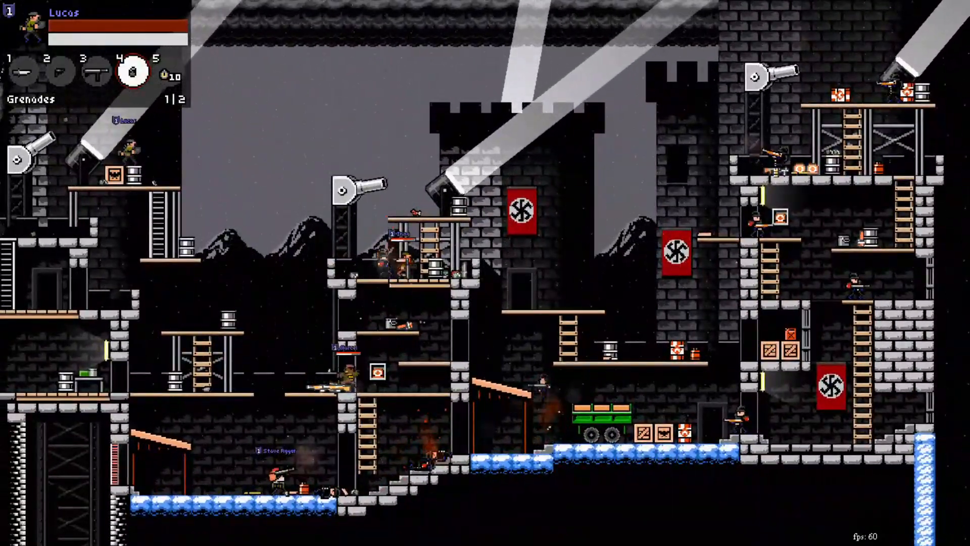
pyautogui.press('3')
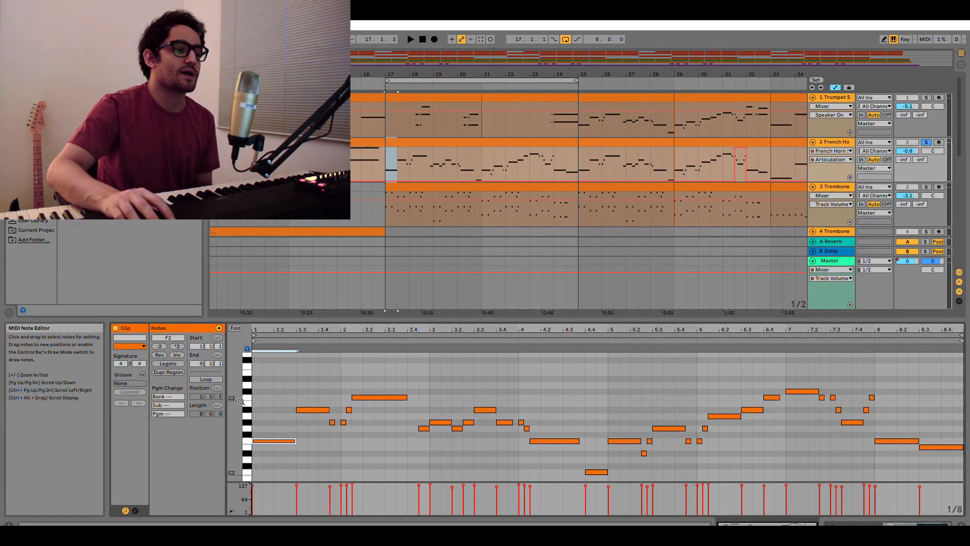
# Select all F2 notes in the French horn clip's piano roll.
pyautogui.moveTo(234, 419); pyautogui.dragTo(231, 419)
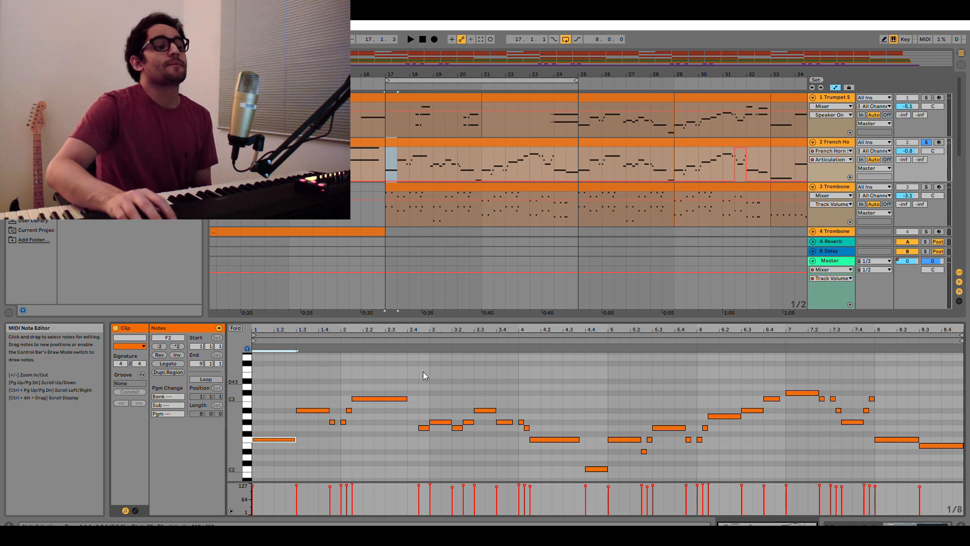
pyautogui.moveTo(256, 360); pyautogui.dragTo(962, 366)
pyautogui.click(263, 361)
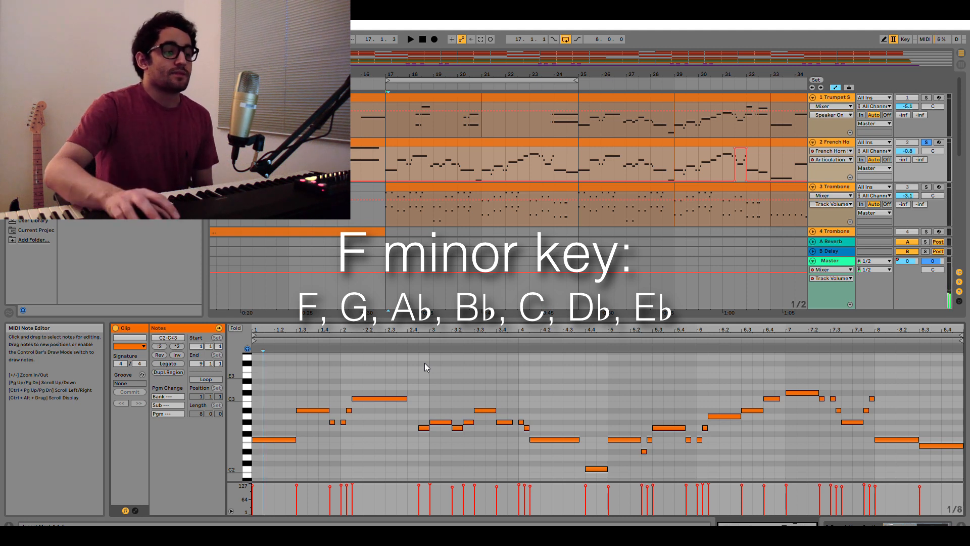
pyautogui.click(249, 433)
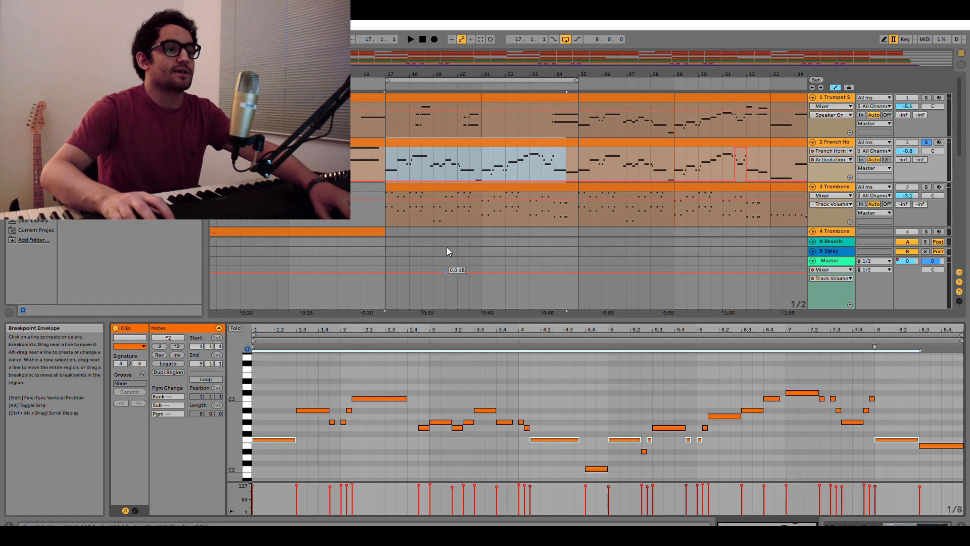
# Audition the French horn melody from bar 17 of the arrangement and from about beat 2.4 of its clip.
pyautogui.click(383, 153)
pyautogui.press('space')
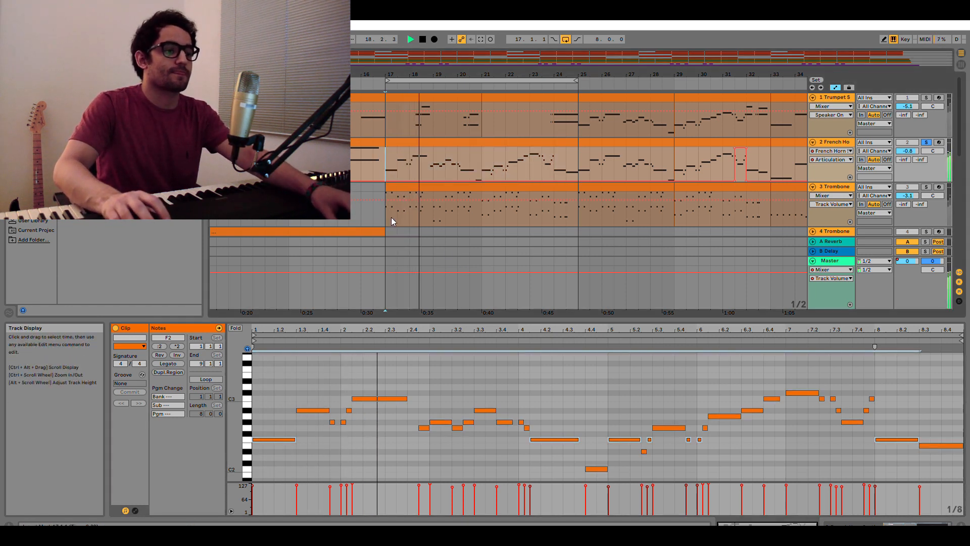
pyautogui.press('space')
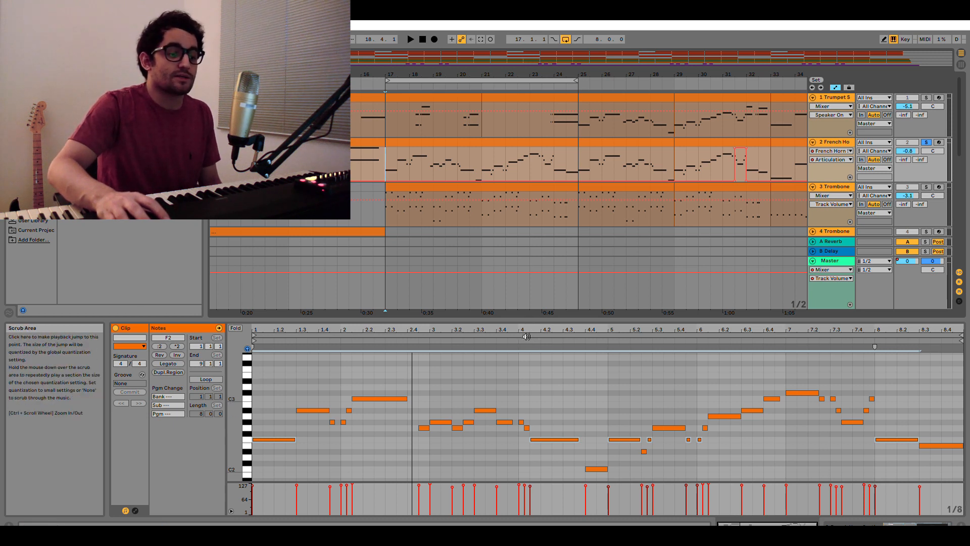
pyautogui.click(418, 333)
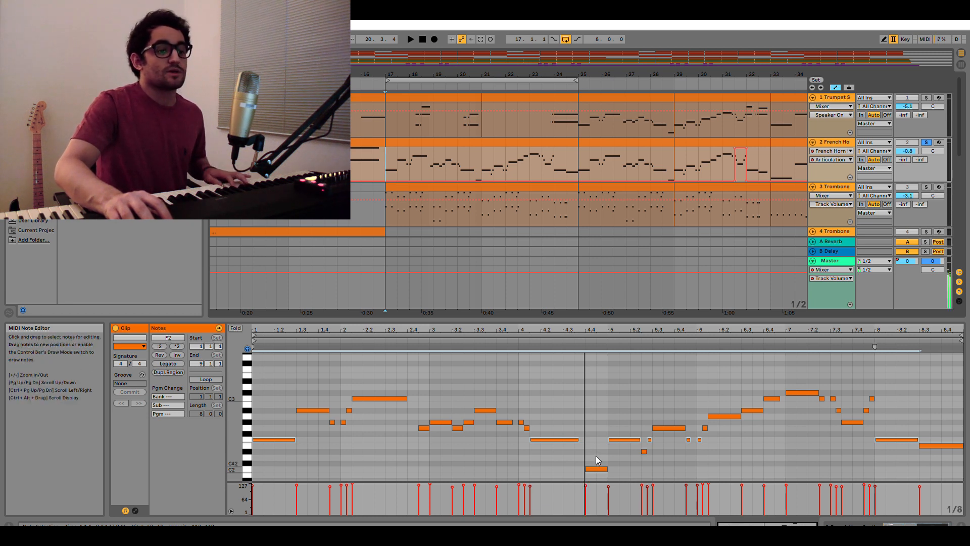
# Audition the French horn phrase from around beat 4.4 of the clip, stopping playback in bar 7.
pyautogui.moveTo(655, 329); pyautogui.dragTo(643, 334)
pyautogui.click(624, 444)
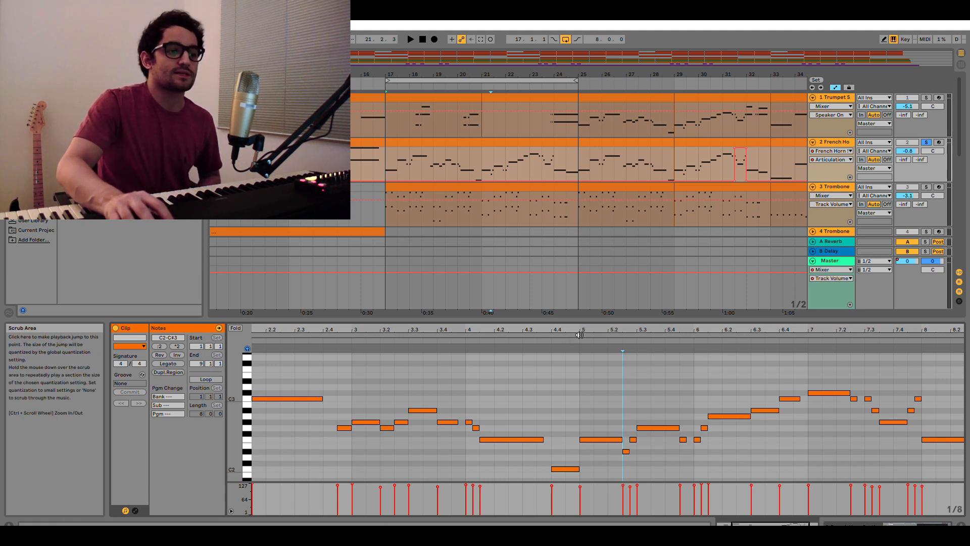
pyautogui.click(557, 334)
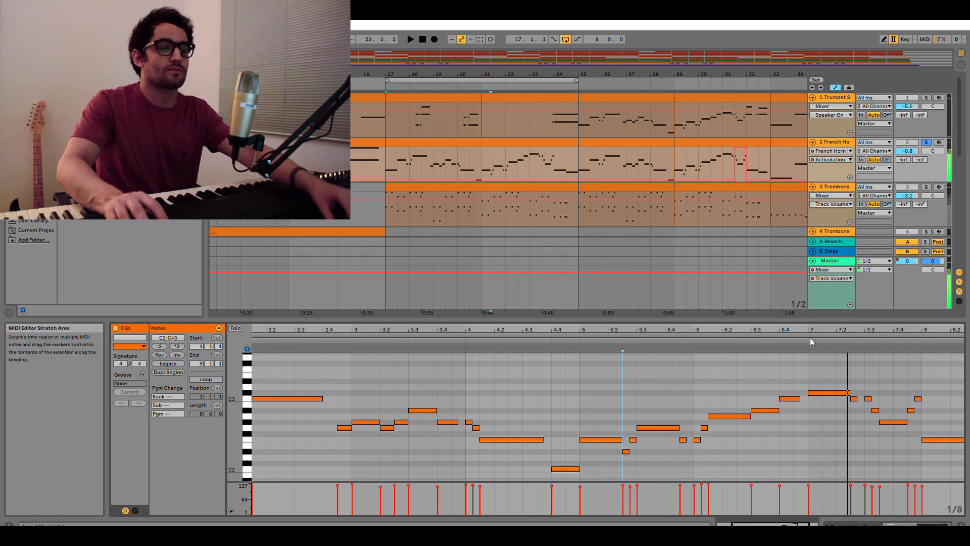
pyautogui.press('space')
# Select the A2 note in clip bar 6 and audition the French horn line twice from clip bar 7.
pyautogui.click(722, 404)
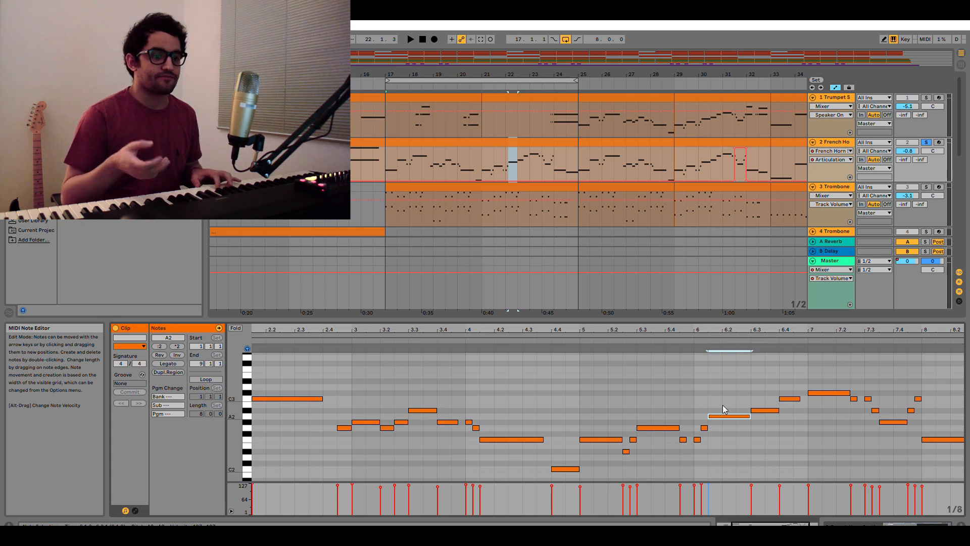
pyautogui.moveTo(736, 329); pyautogui.dragTo(691, 329)
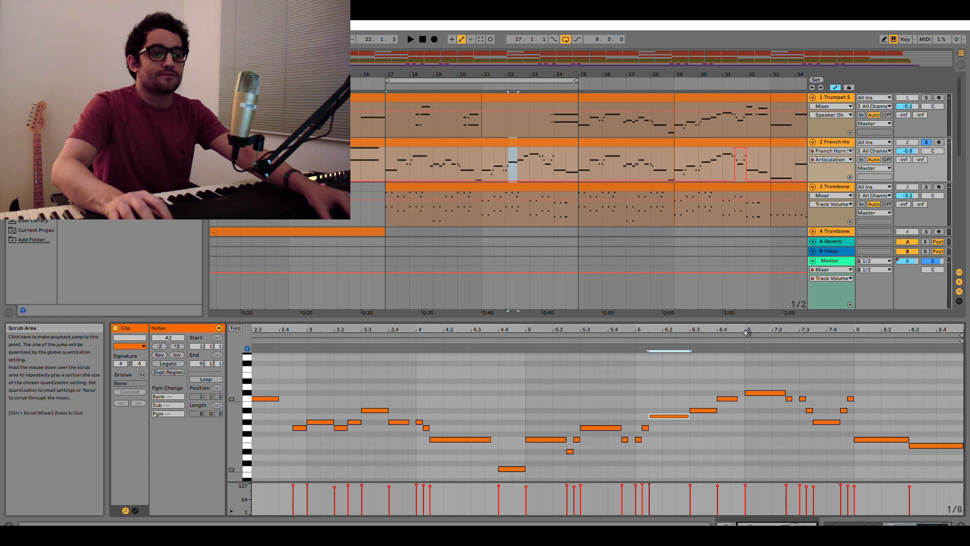
pyautogui.click(747, 332)
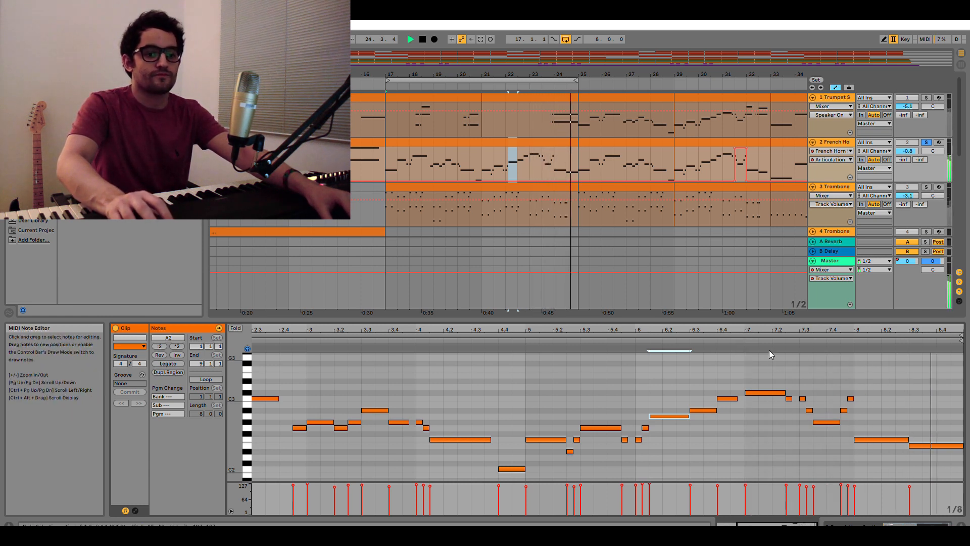
pyautogui.press('space')
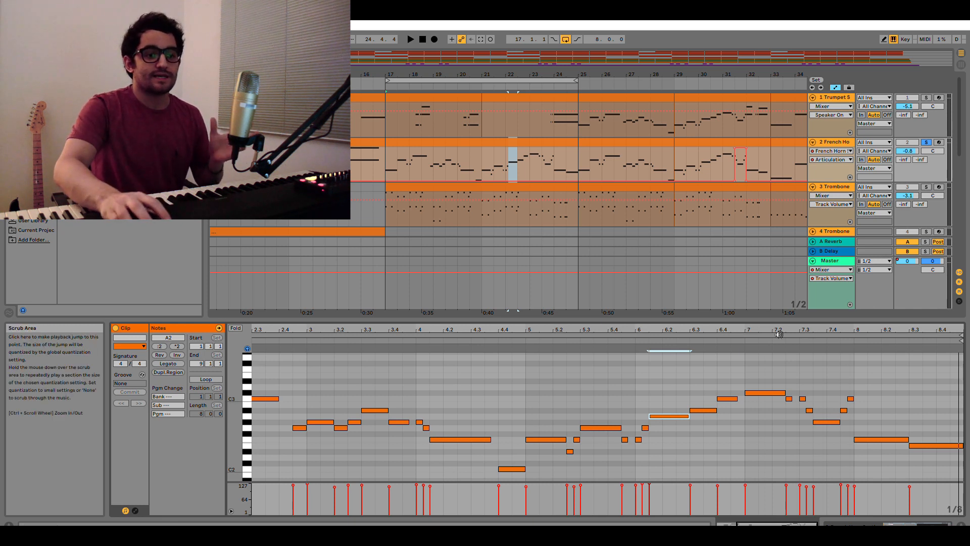
pyautogui.click(746, 333)
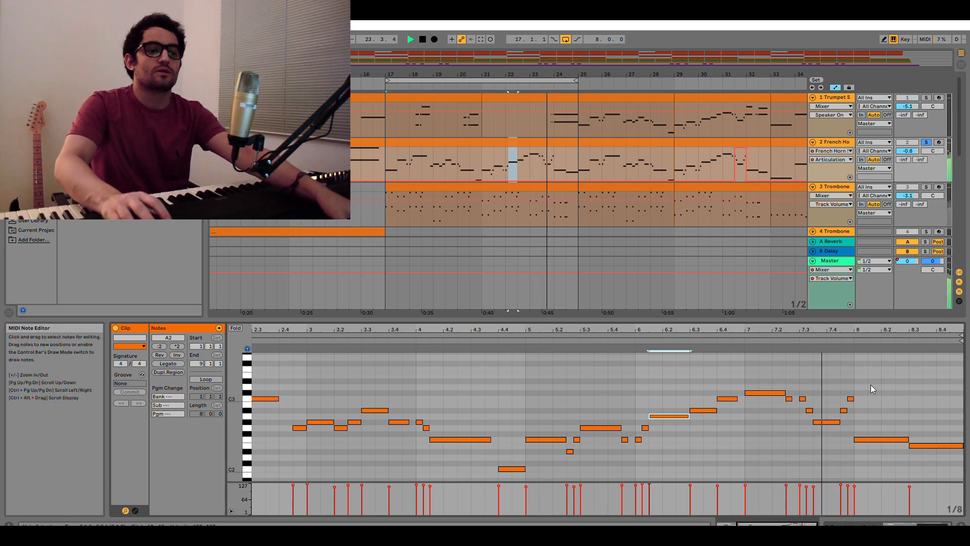
pyautogui.press('space')
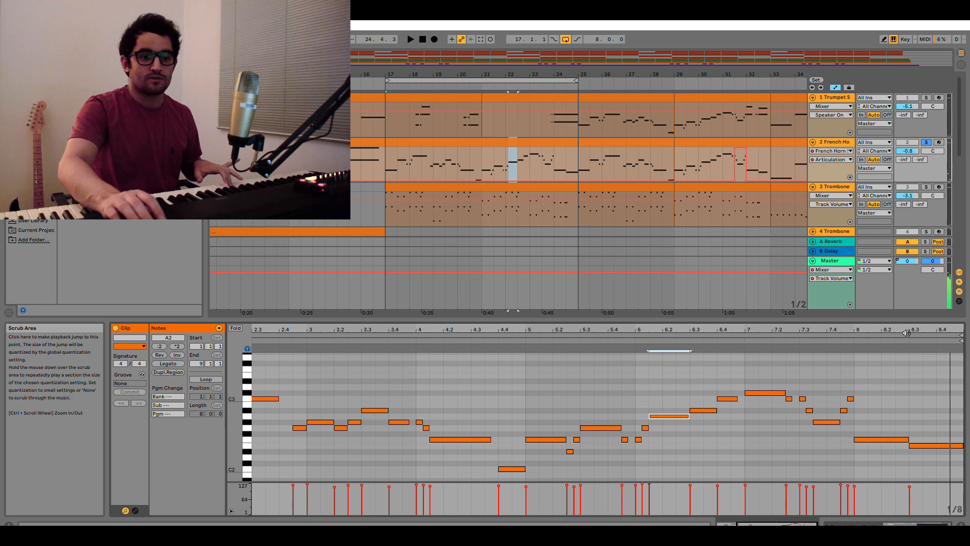
# Audition the ending of the French horn line from clip bar 8 and from about beat 8.3.
pyautogui.click(855, 333)
pyautogui.press('space')
pyautogui.click(908, 332)
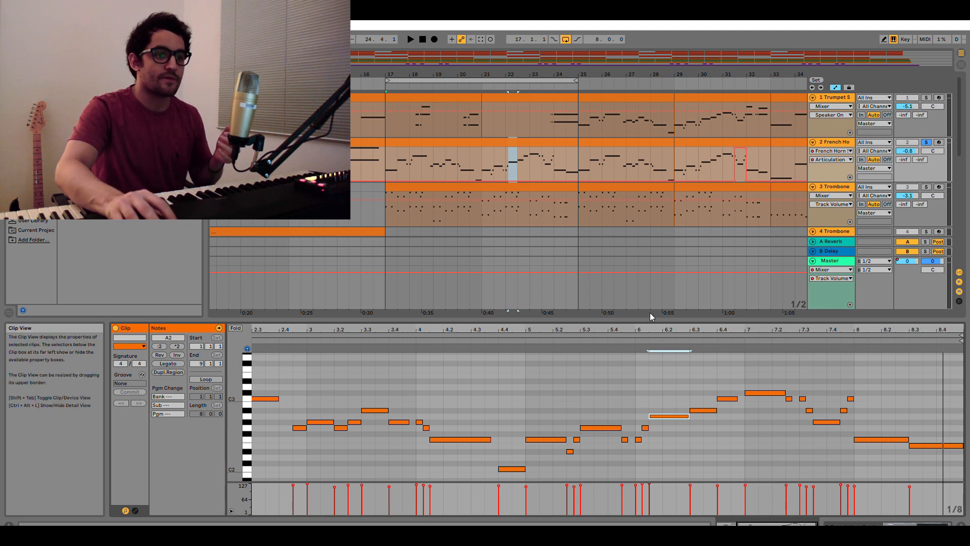
# Open the clip on the third track (Trombone), solo that track and audition its notes from bar 17.
pyautogui.click(387, 156)
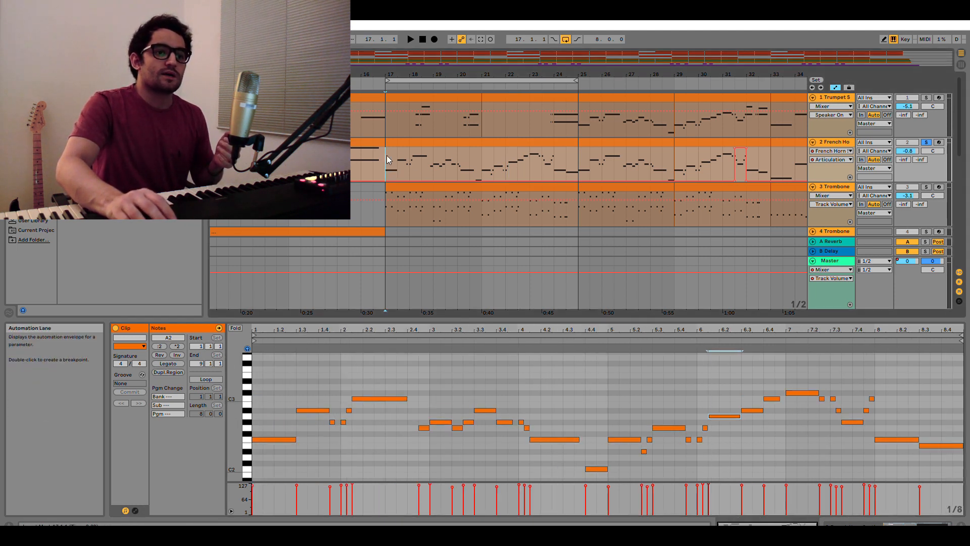
pyautogui.scroll(-3, 417, 150)
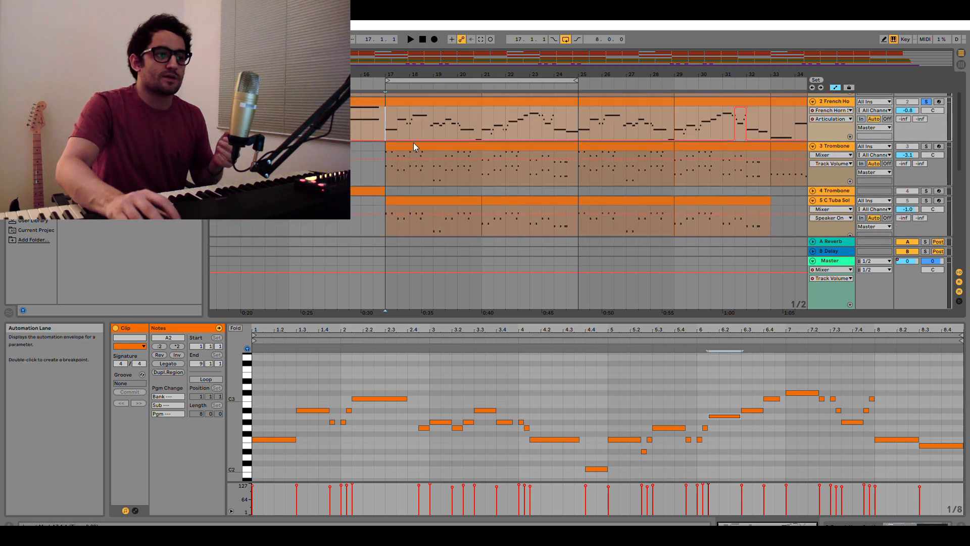
pyautogui.click(413, 146)
pyautogui.click(926, 146)
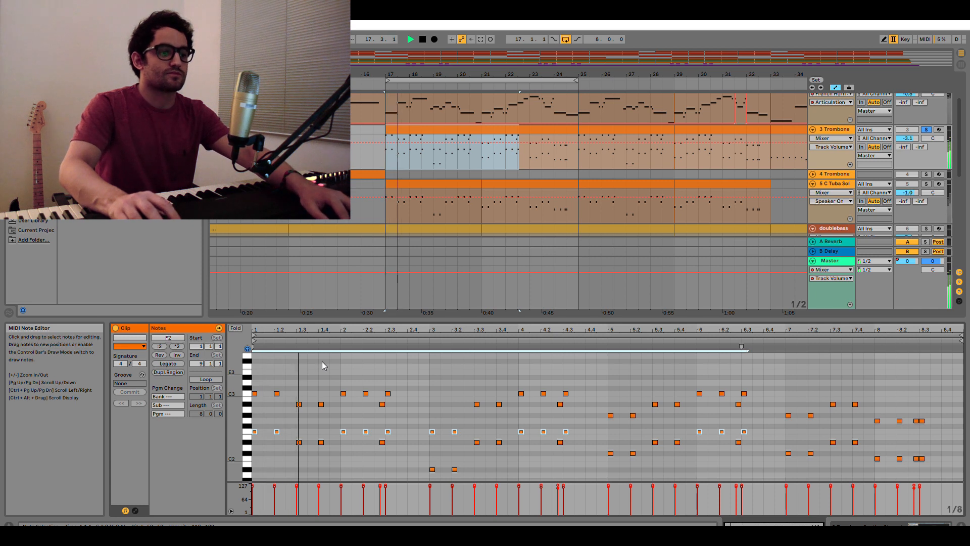
pyautogui.click(361, 365)
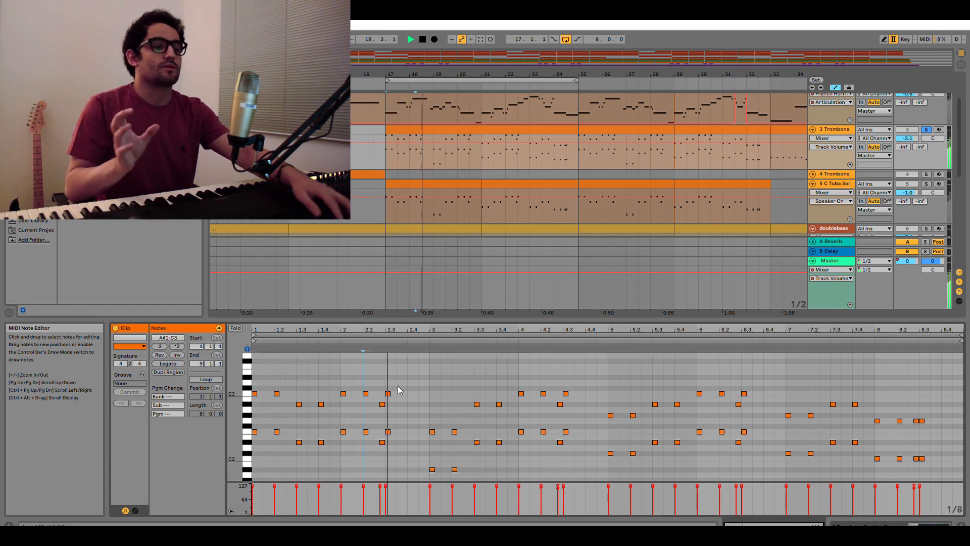
pyautogui.press('space')
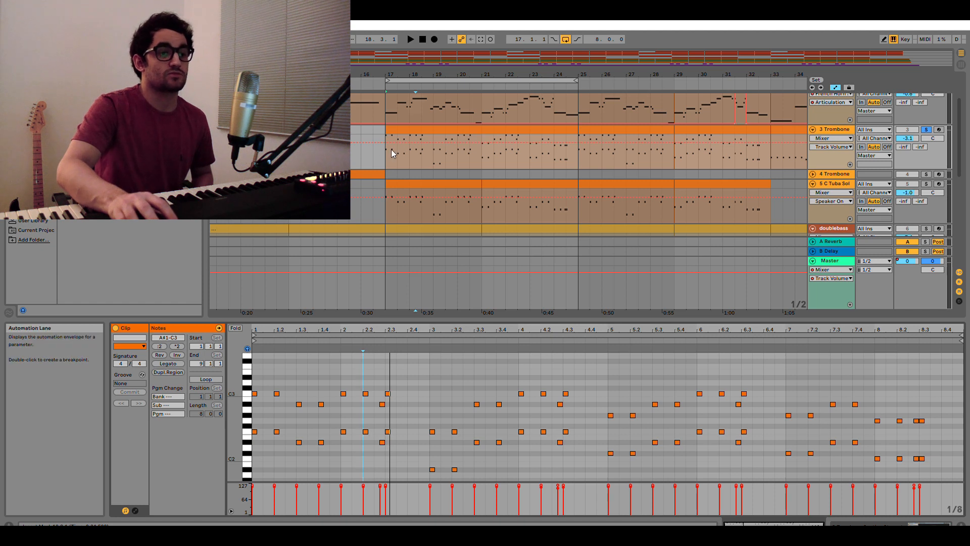
# Place the insertion point at bar 19 in the trombone part, and at bar 21 in the French horn part.
pyautogui.scroll(2, 389, 149)
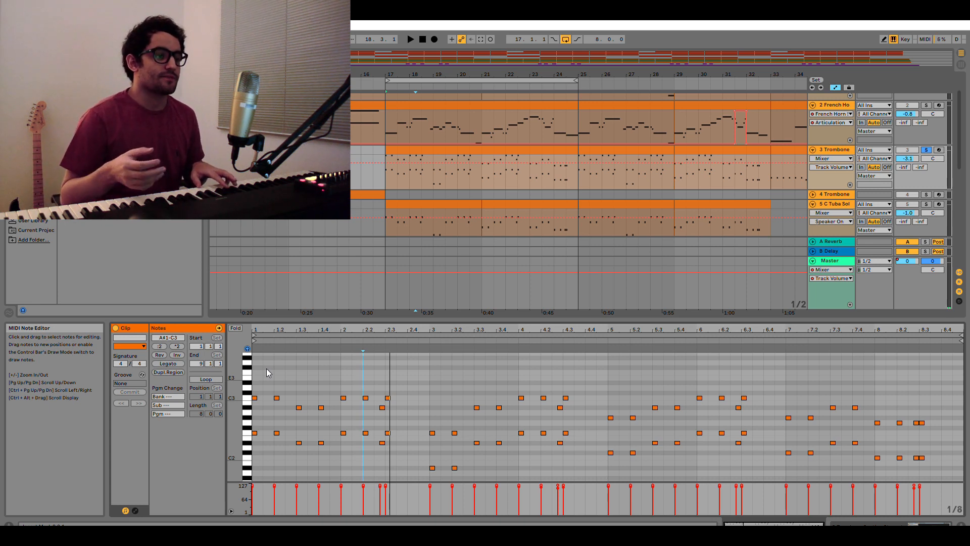
pyautogui.scroll(2, 422, 120)
pyautogui.scroll(-1, 422, 120)
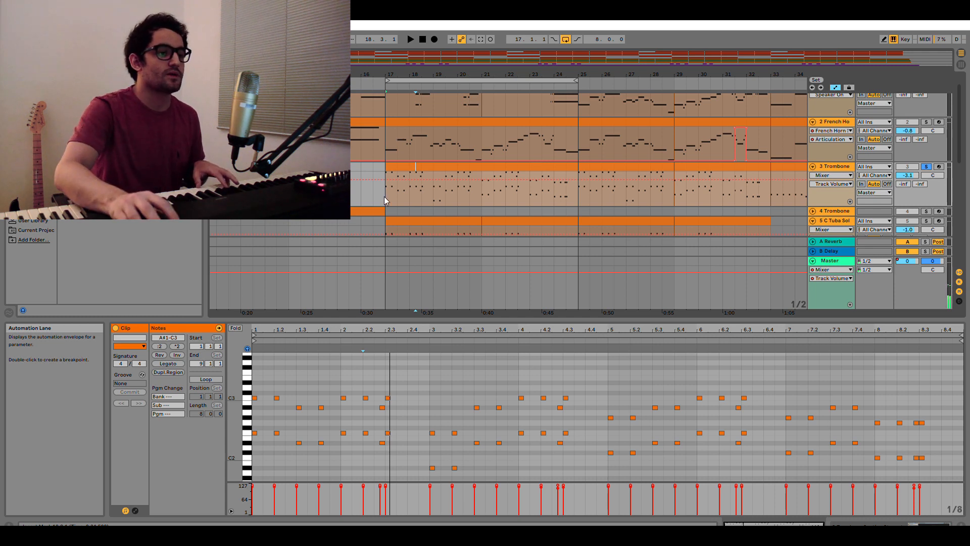
pyautogui.click(433, 188)
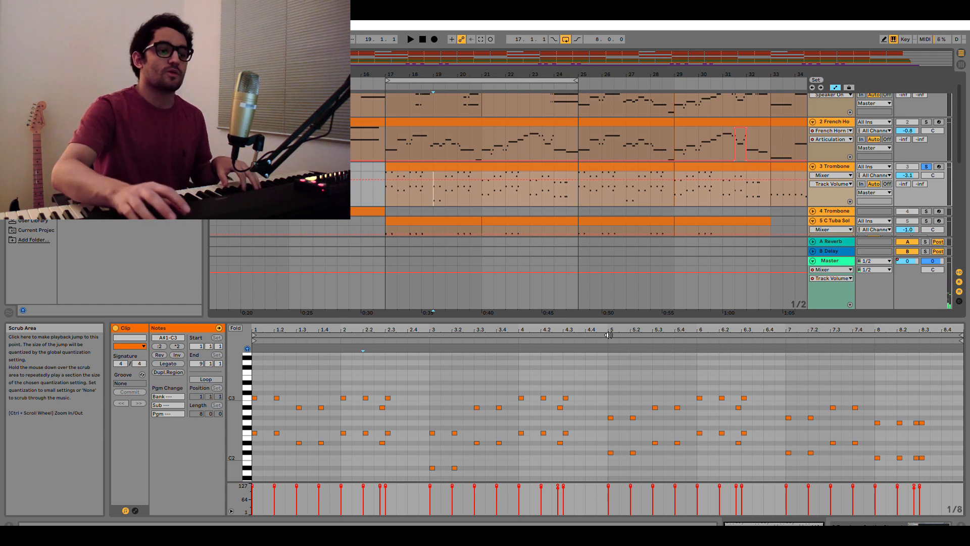
pyautogui.scroll(1, 477, 119)
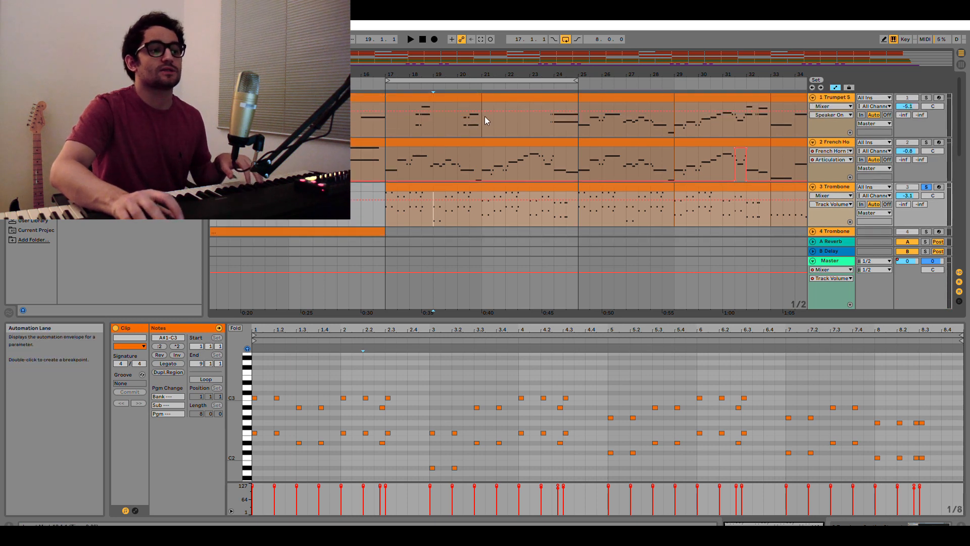
pyautogui.click(482, 150)
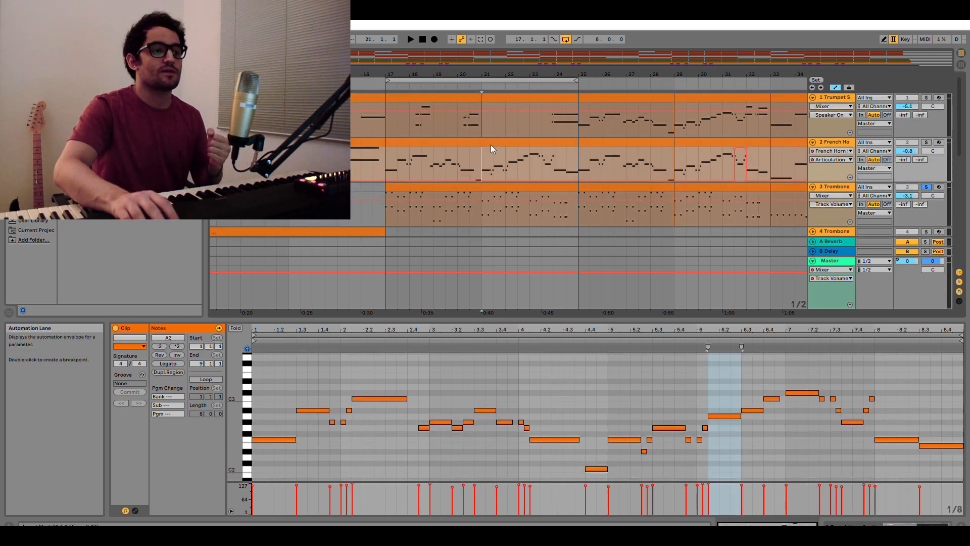
# Open the tuba clip covering bars 21 to 25 and place the insertion point at bar 23 on that track.
pyautogui.scroll(-3, 473, 172)
pyautogui.click(493, 174)
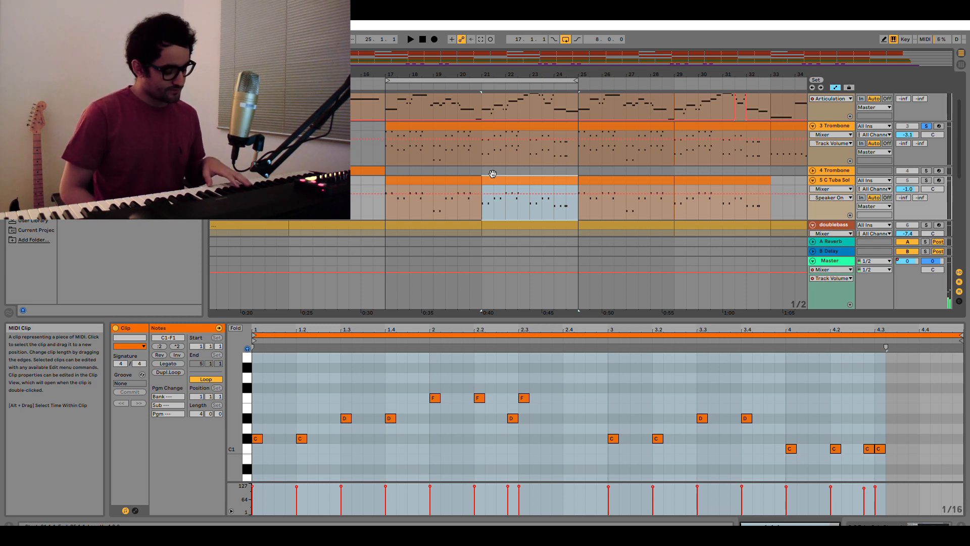
pyautogui.click(530, 203)
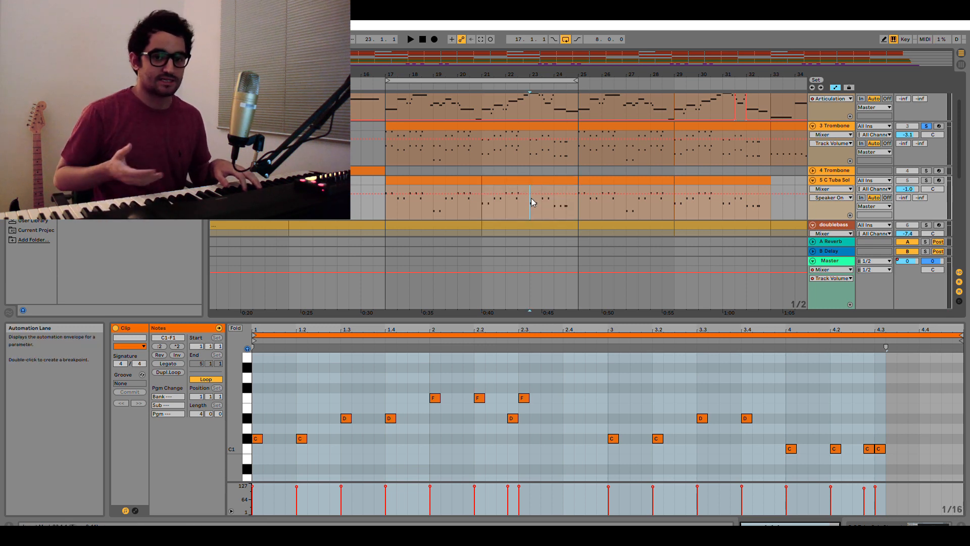